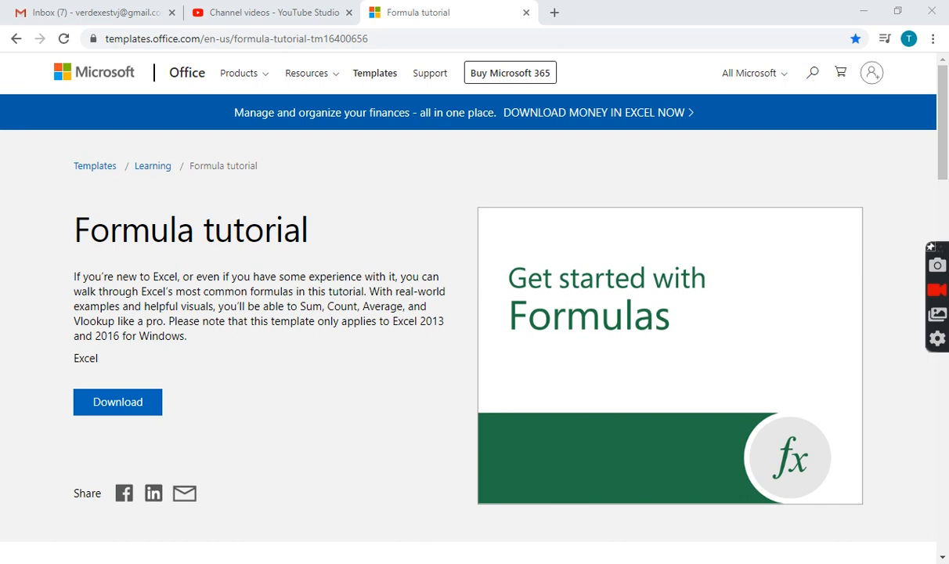
# - Switch to the formula tutorial workbook in Excel and go to its Basics lesson
pyautogui.click(439, 493)
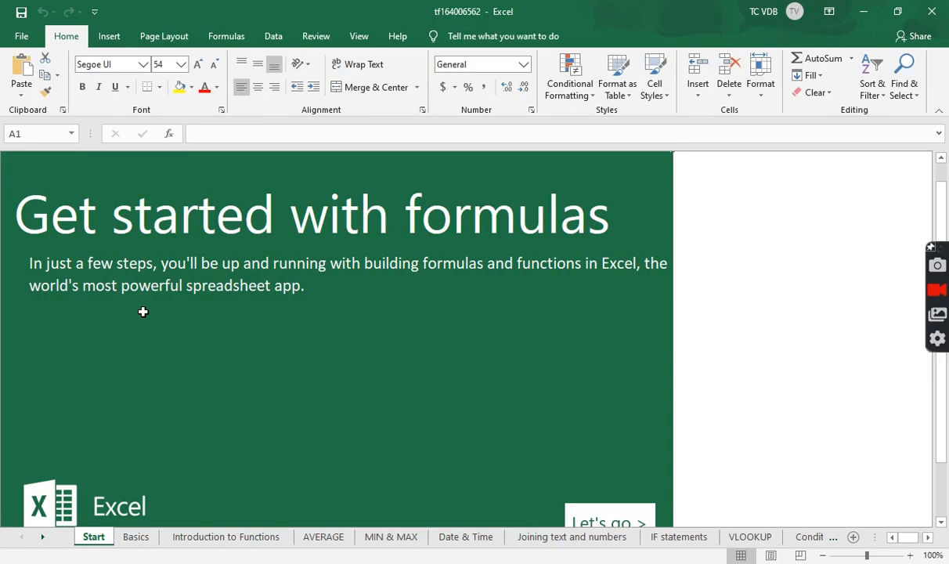
pyautogui.click(612, 519)
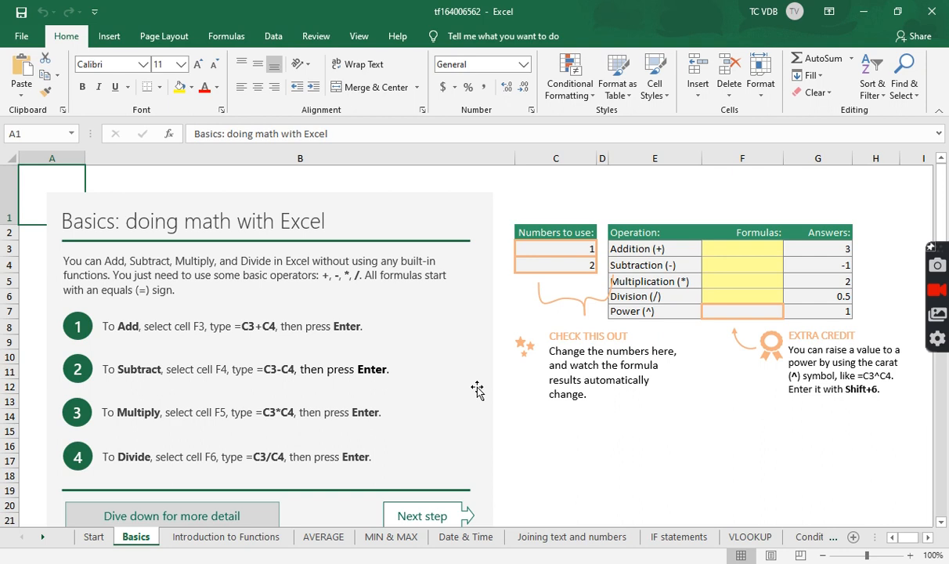
# - Enter the addition formula =C3+C4 in cell F3 and check it against the sum of the selected range C3:C4
pyautogui.click(748, 250)
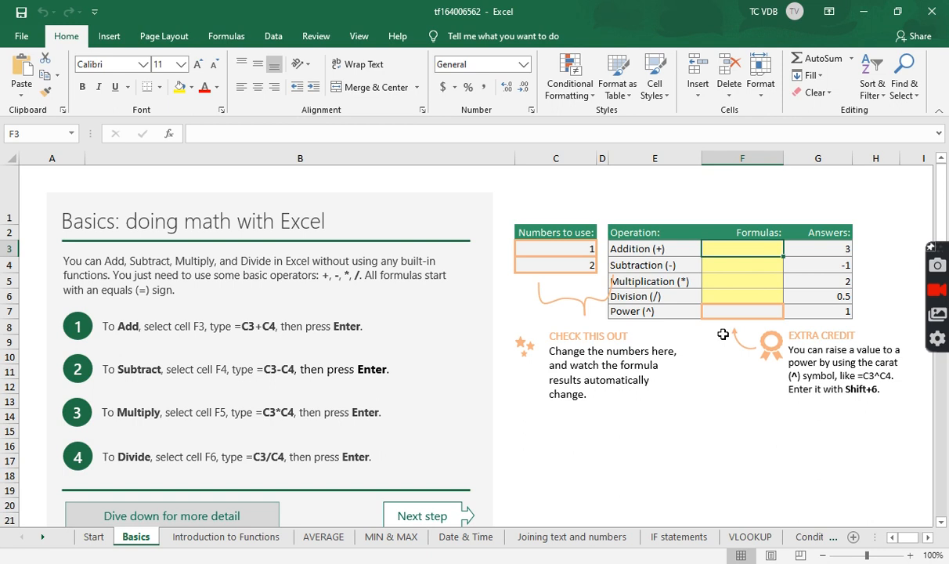
pyautogui.write('=')
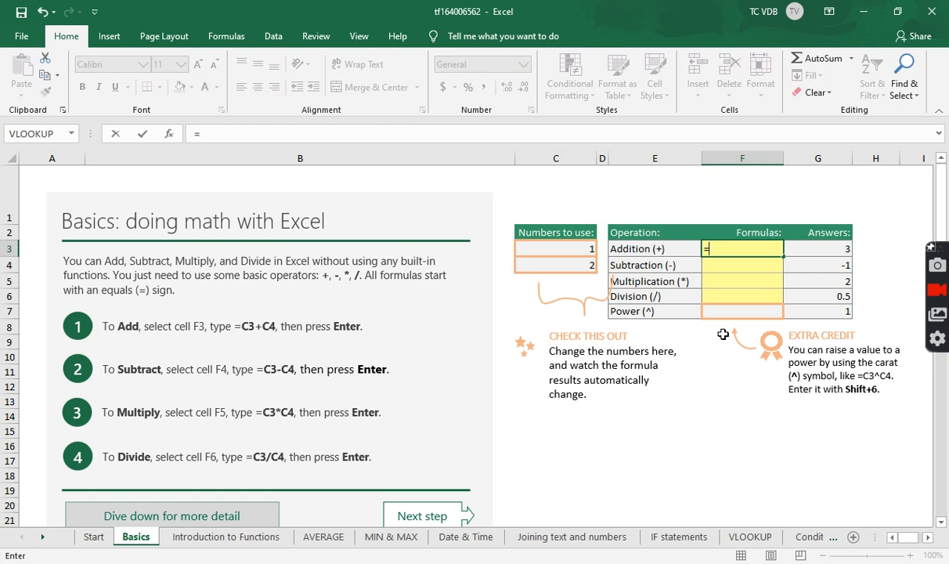
pyautogui.click(567, 249)
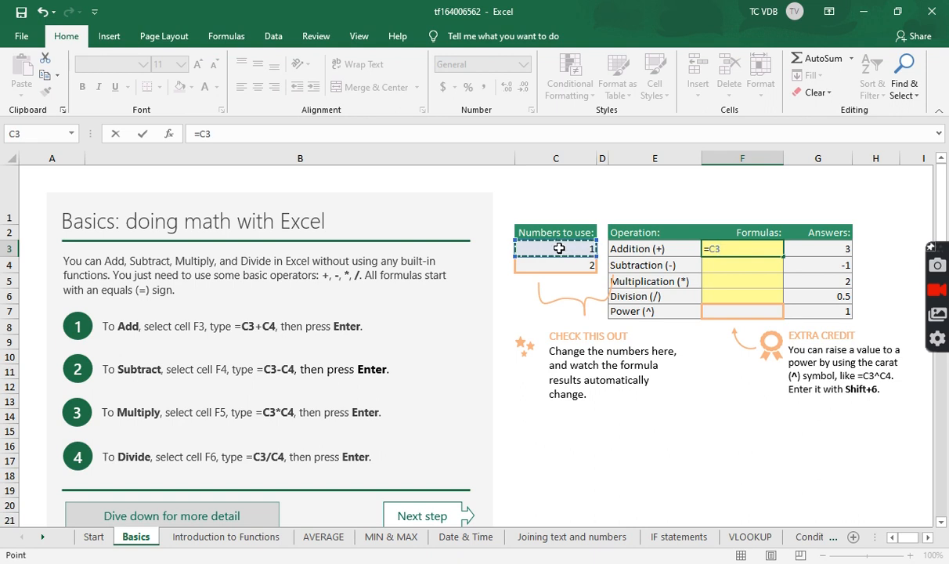
pyautogui.write('+')
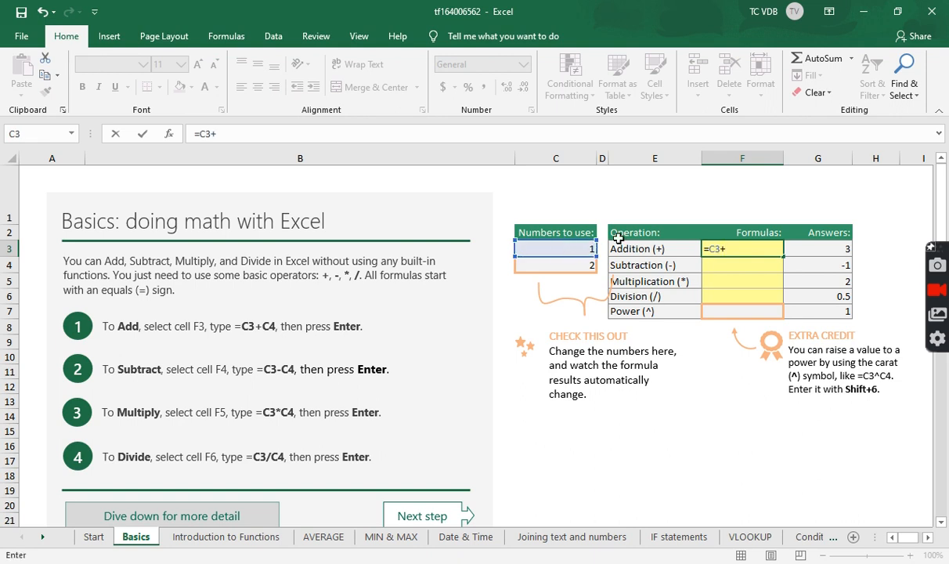
pyautogui.click(573, 265)
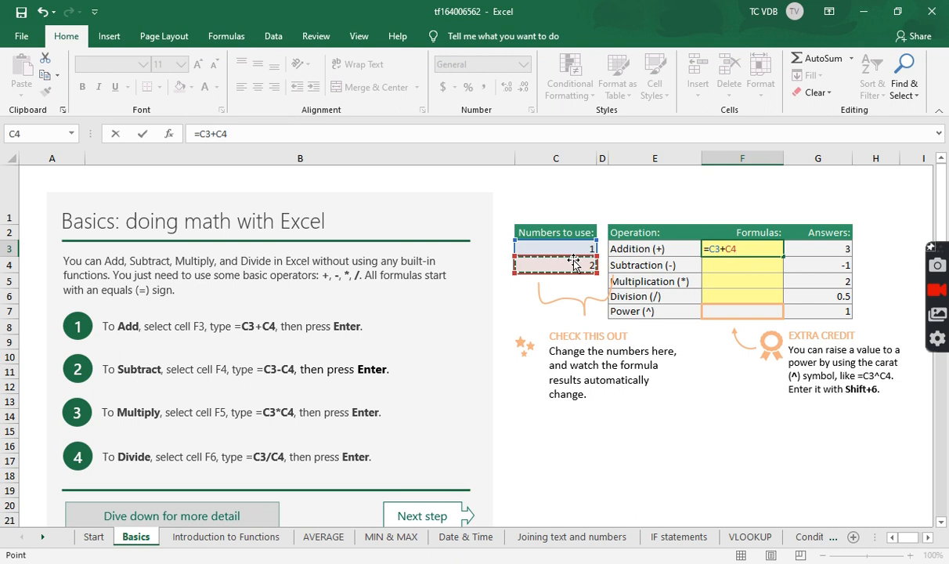
pyautogui.press('Return')
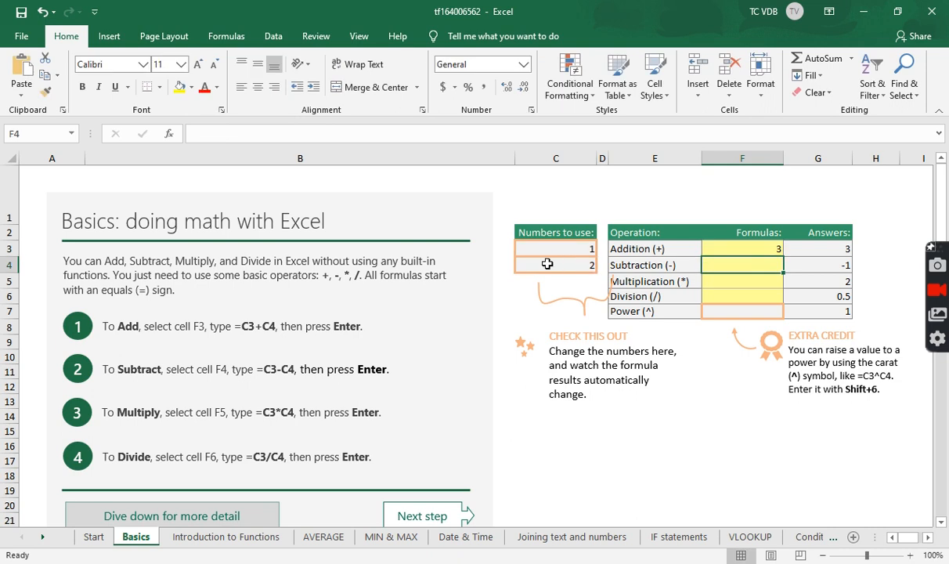
pyautogui.moveTo(557, 248); pyautogui.dragTo(557, 262)
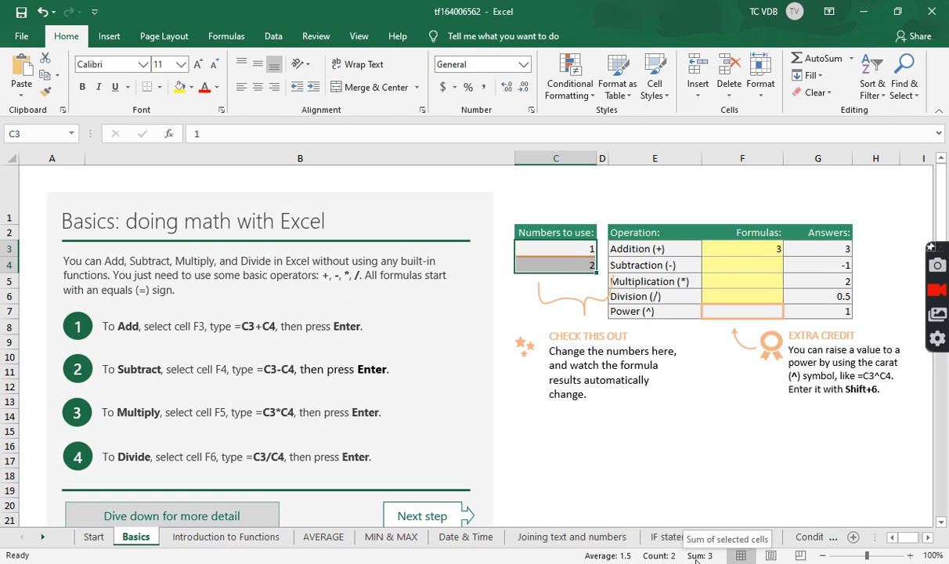
# - Enter the subtraction formula =C3-C4 in cell F4
pyautogui.click(764, 263)
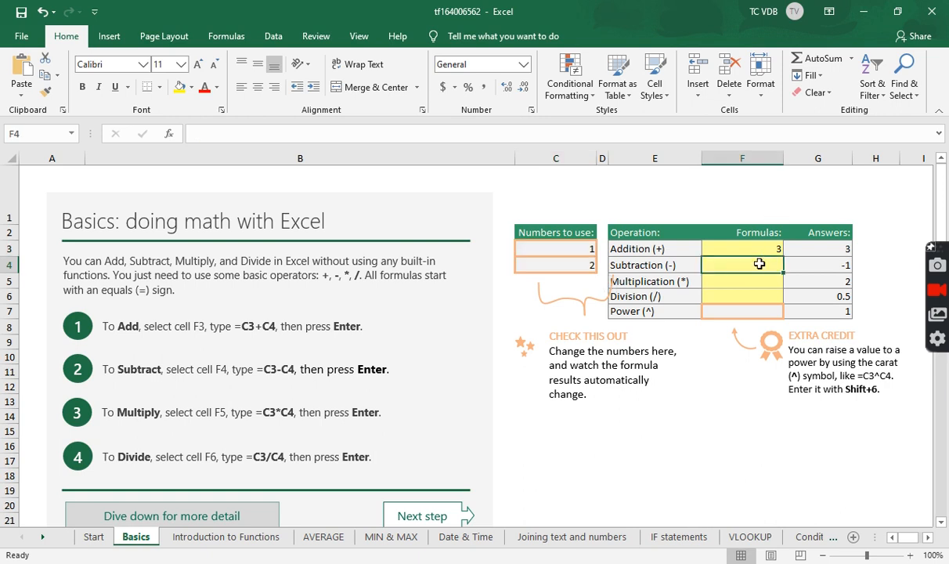
pyautogui.write('=')
pyautogui.click(564, 246)
pyautogui.write('-')
pyautogui.click(567, 263)
pyautogui.press('Return')
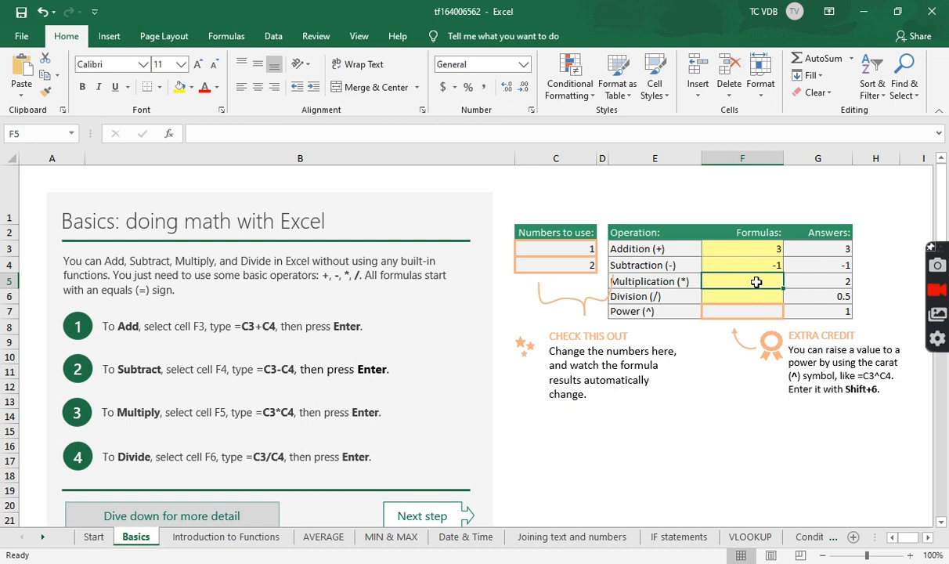
# - Enter the multiplication formula =C3*C4 in cell F5
pyautogui.write('=')
pyautogui.click(581, 249)
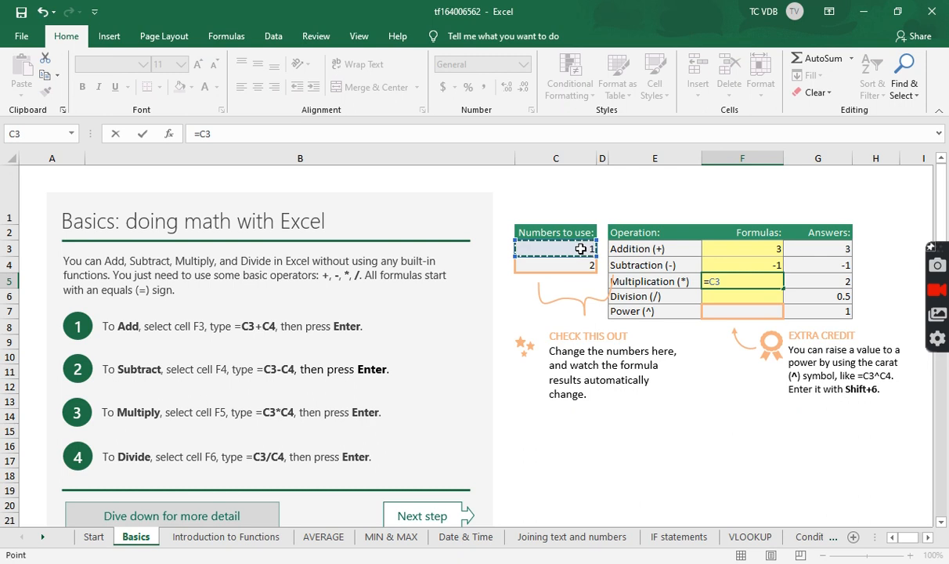
pyautogui.write('*')
pyautogui.click(579, 264)
pyautogui.press('Return')
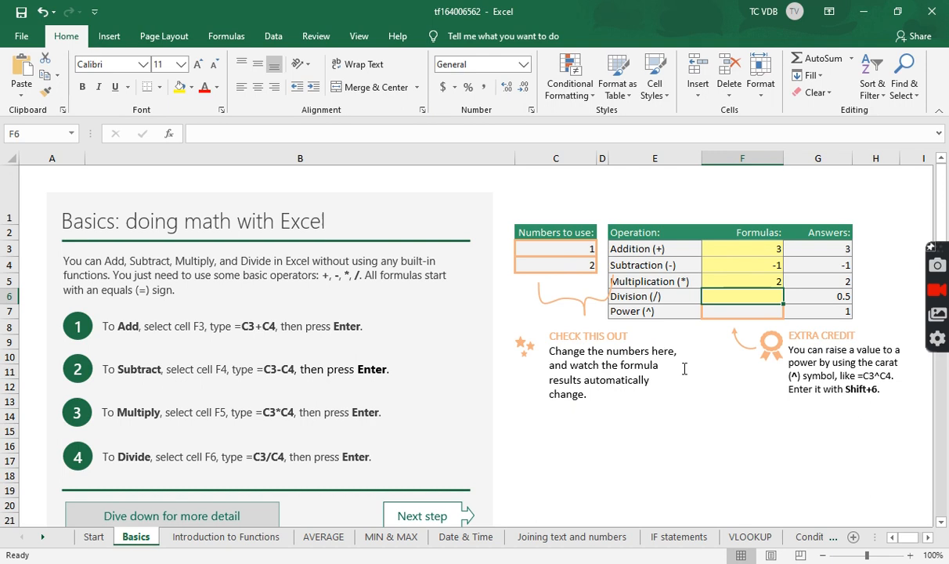
# - Enter the division formula =C3/C4 in cell F6
pyautogui.write('=')
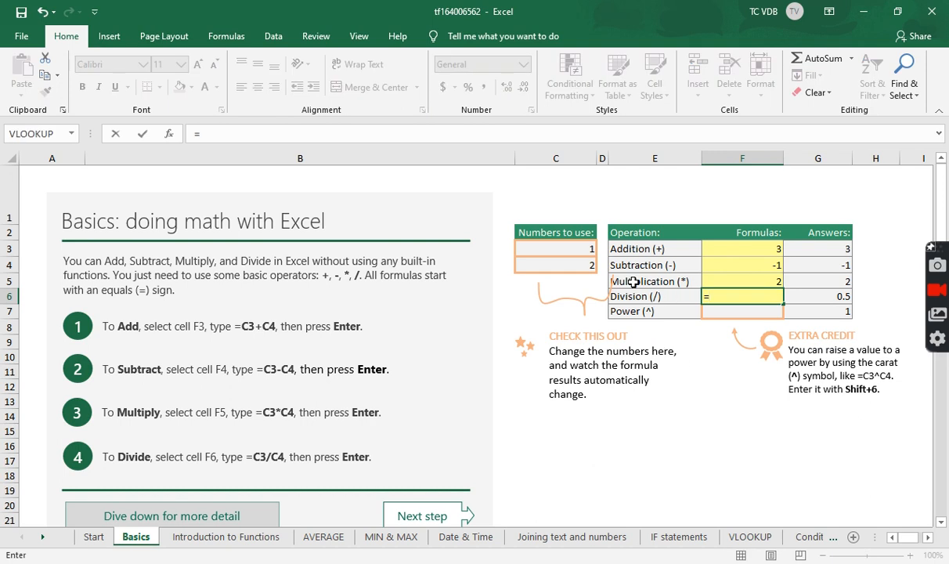
pyautogui.click(589, 250)
pyautogui.write('/')
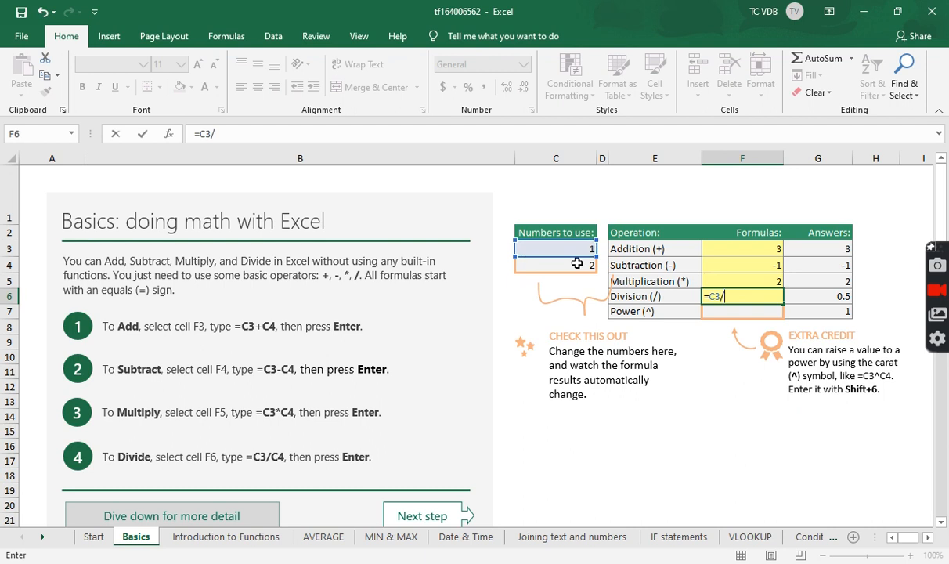
pyautogui.click(577, 265)
pyautogui.press('Return')
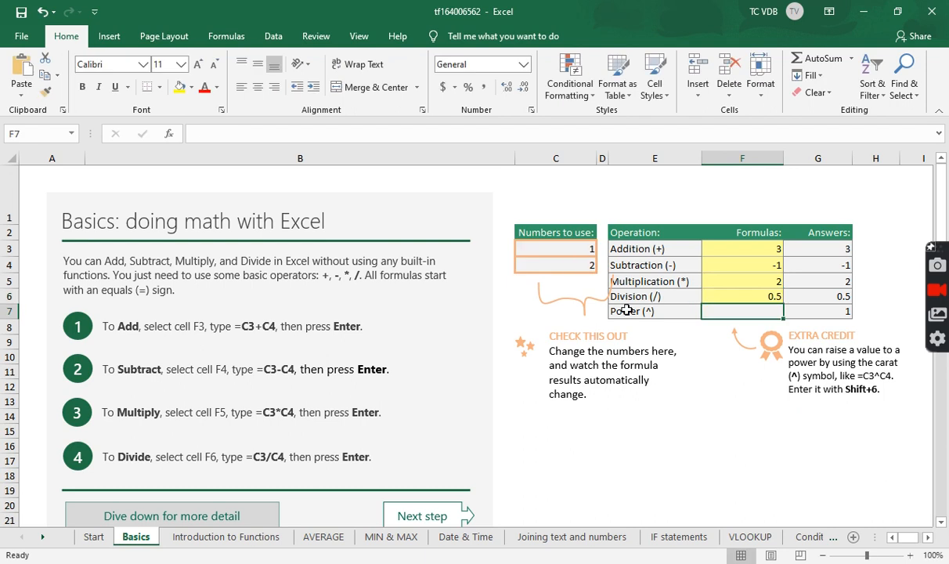
# - Enter the power formula =C3^C4 in cell F7 for the extra credit exercise
pyautogui.scroll(-2, 681, 332)
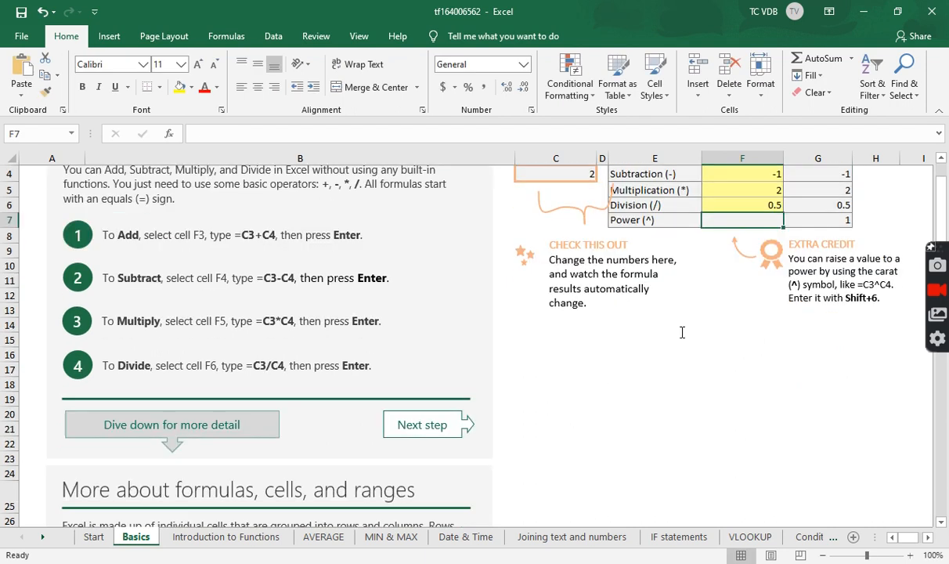
pyautogui.scroll(2, 693, 346)
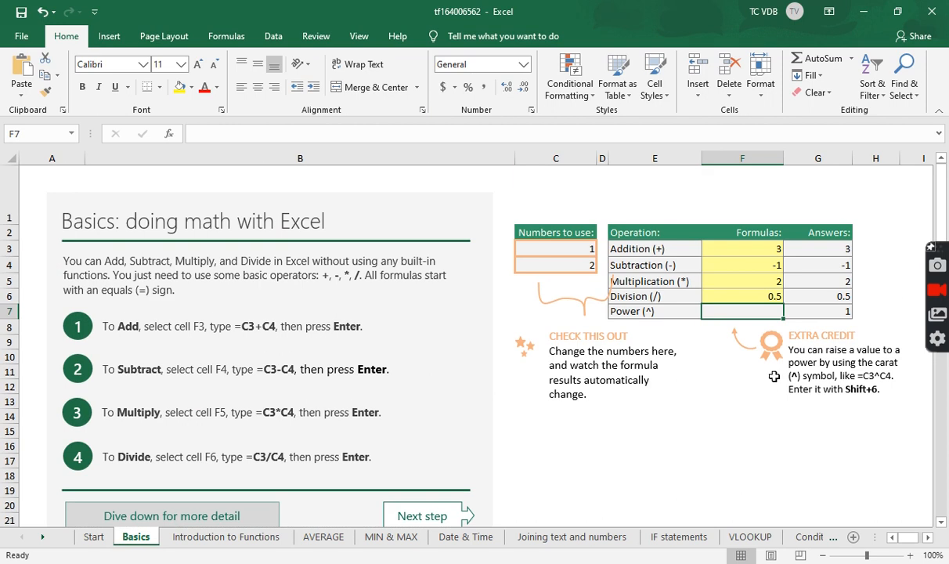
pyautogui.scroll(-3, 775, 376)
pyautogui.scroll(2, 774, 376)
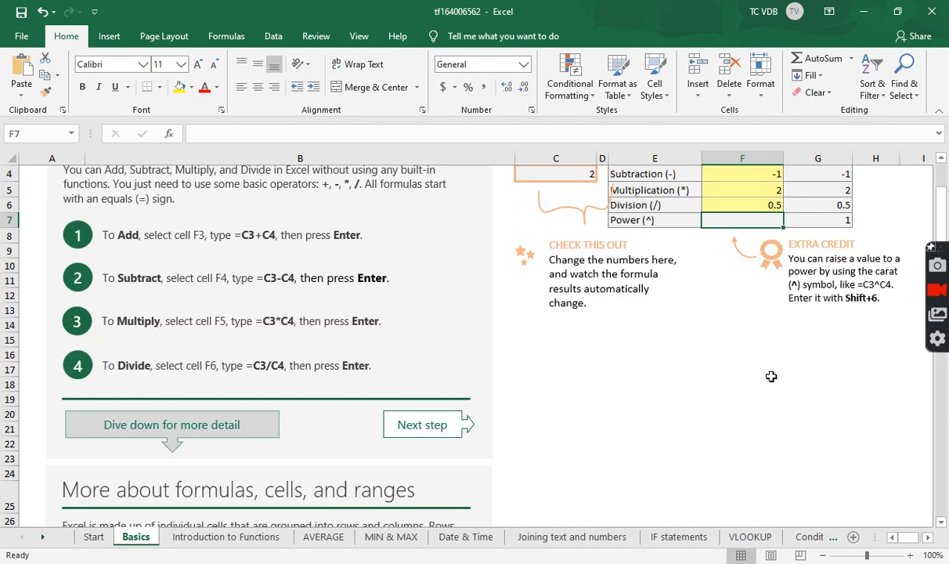
pyautogui.scroll(1, 771, 376)
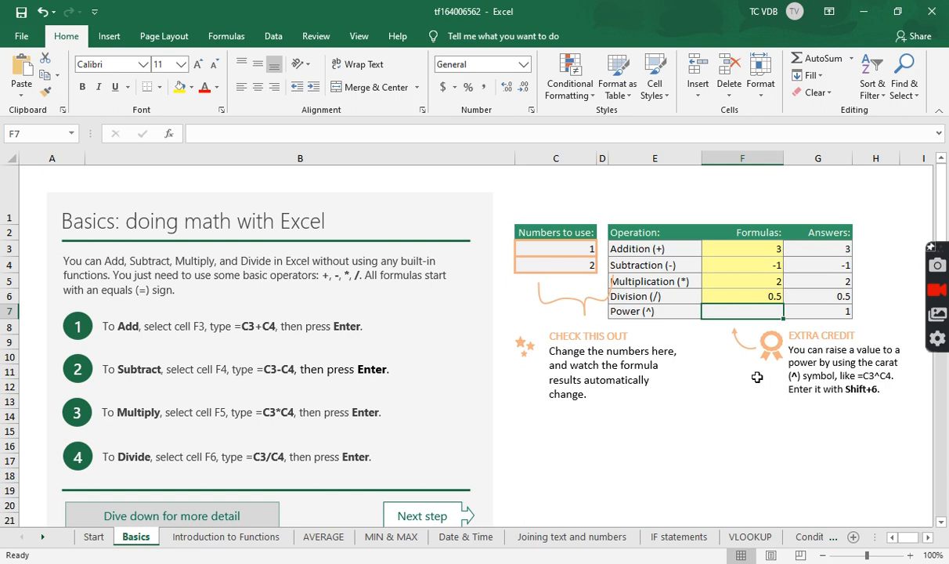
pyautogui.write('=')
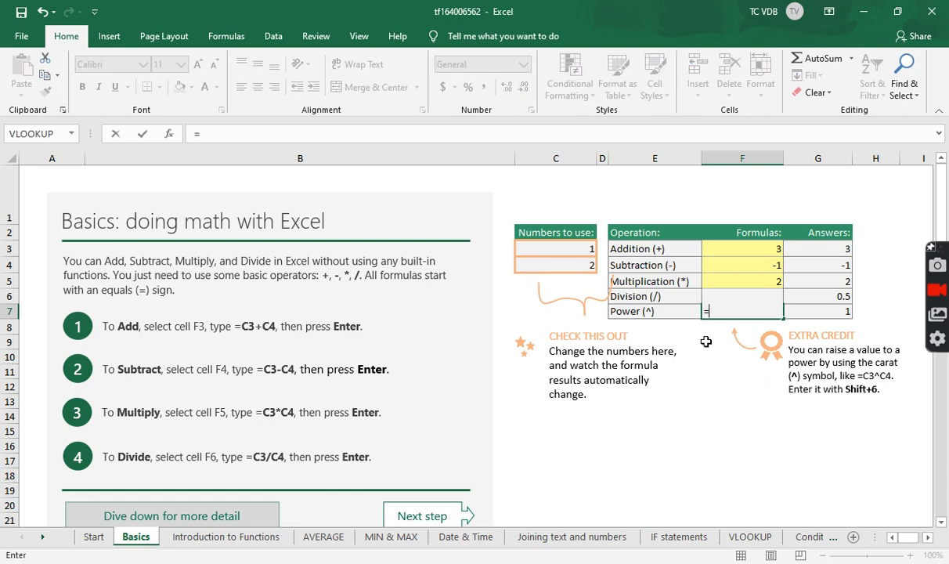
pyautogui.click(547, 250)
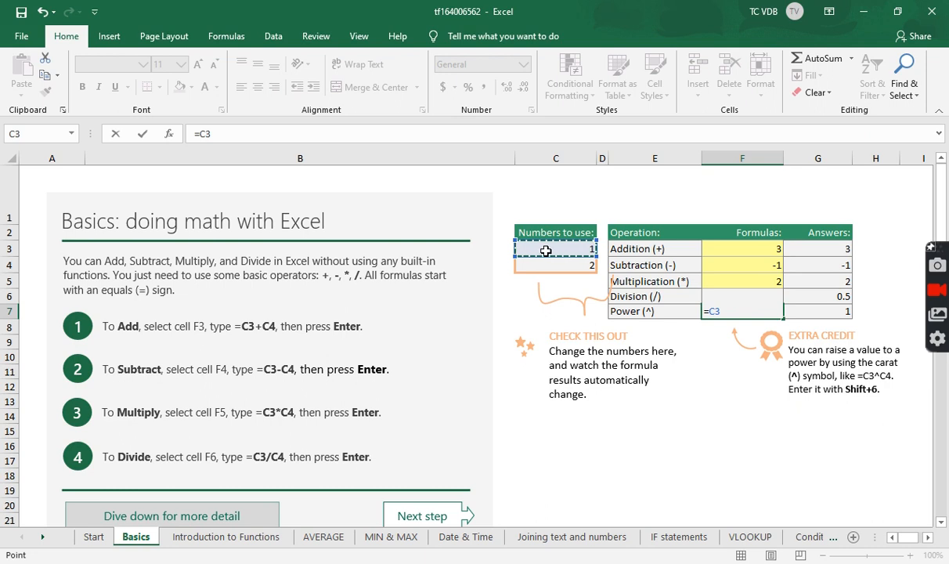
pyautogui.write('^')
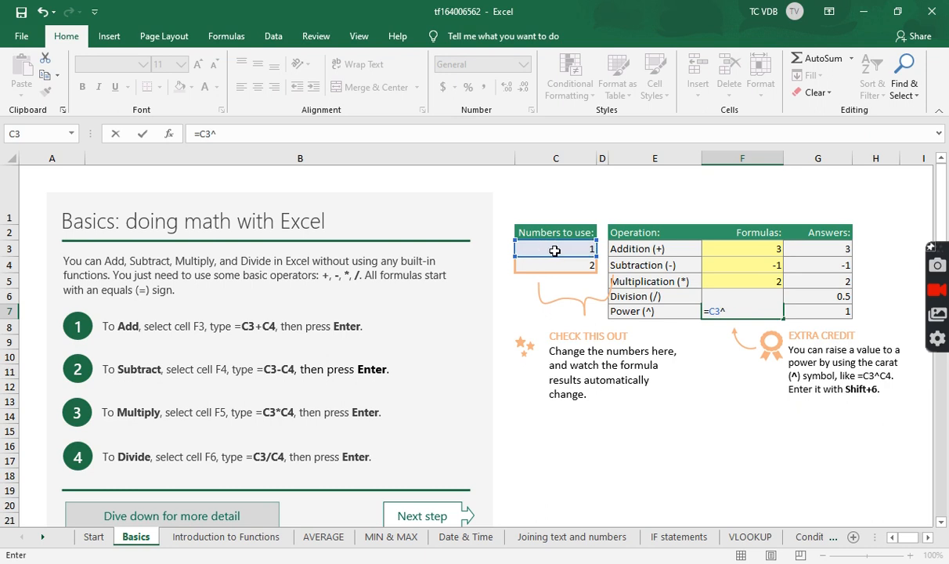
pyautogui.click(554, 267)
pyautogui.press('Return')
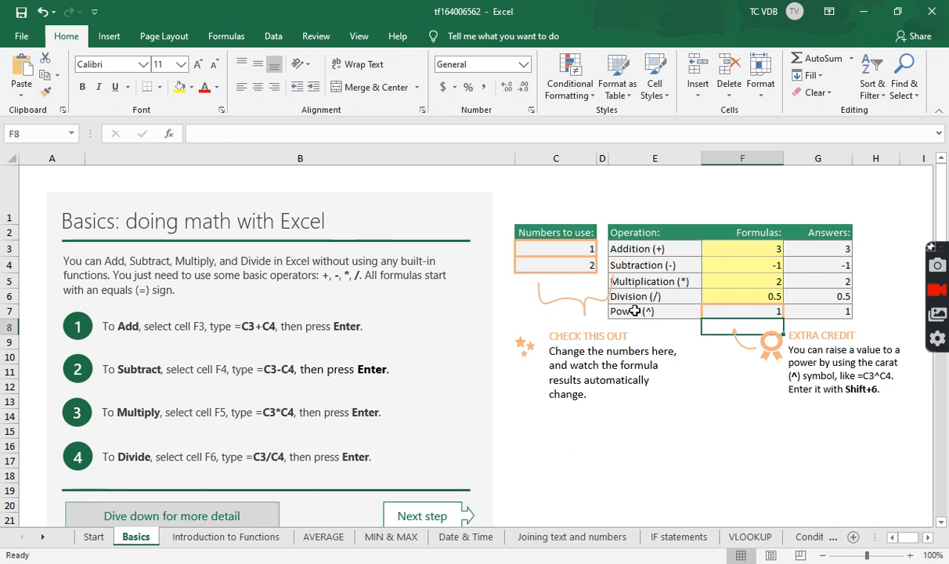
# - Review the Basics sheet's explanations of formulas, cells and ranges, the SUM syntax diagrams and the web links below them
pyautogui.scroll(-4, 634, 310)
pyautogui.scroll(-2, 634, 310)
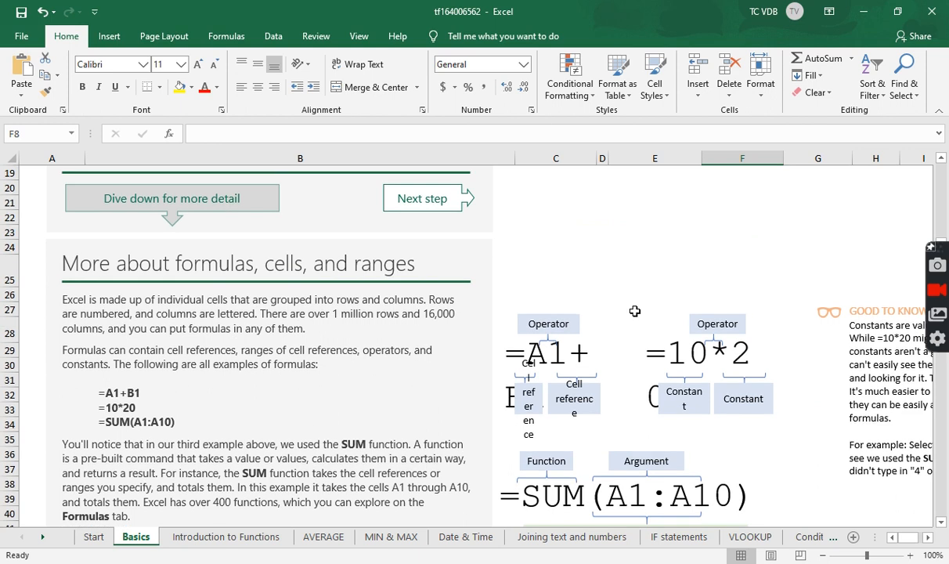
pyautogui.scroll(-1, 634, 311)
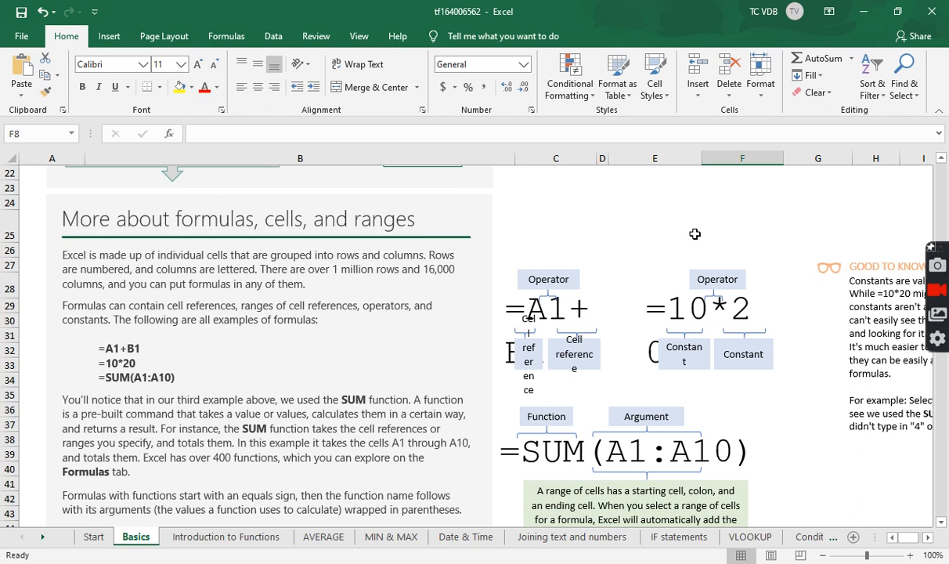
pyautogui.scroll(-2, 695, 234)
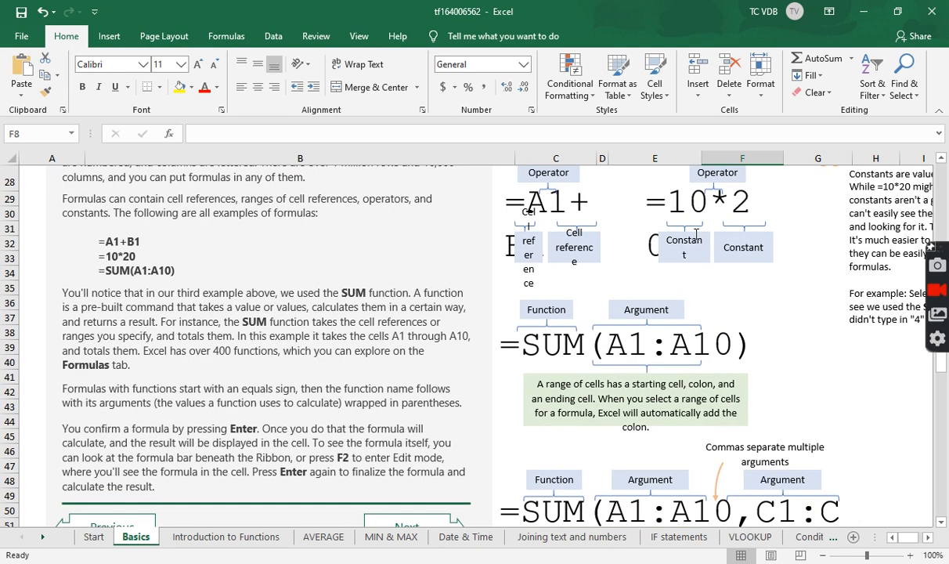
pyautogui.scroll(-1, 695, 234)
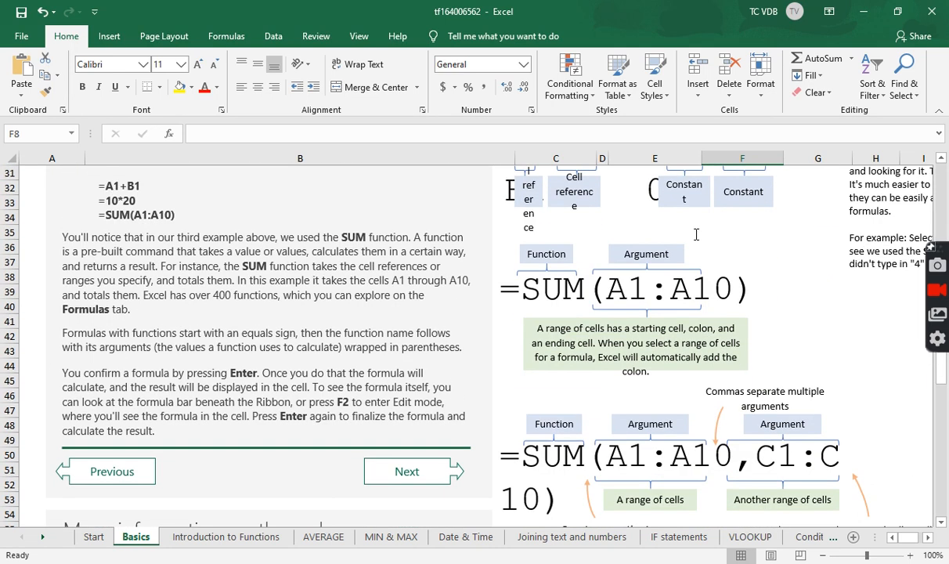
pyautogui.scroll(-4, 695, 234)
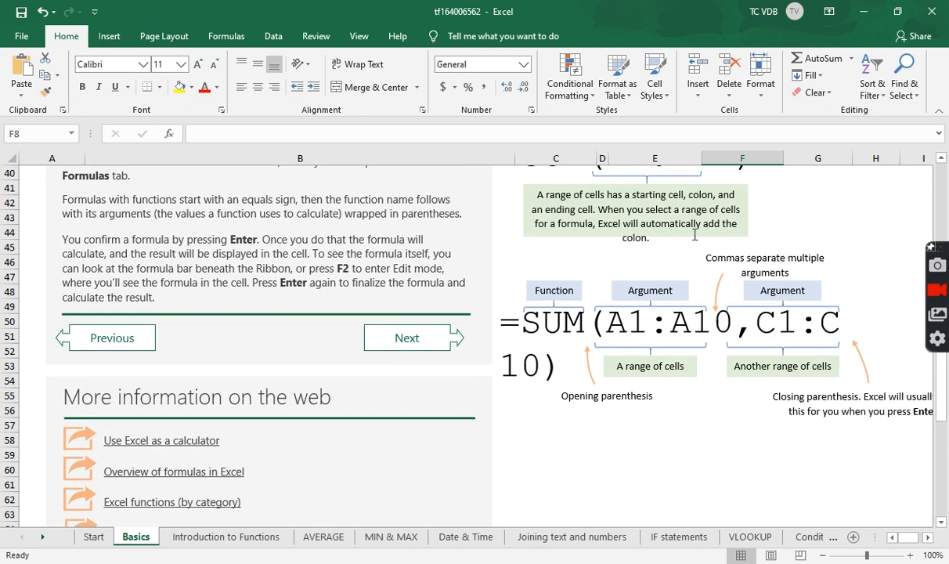
pyautogui.scroll(-2, 695, 234)
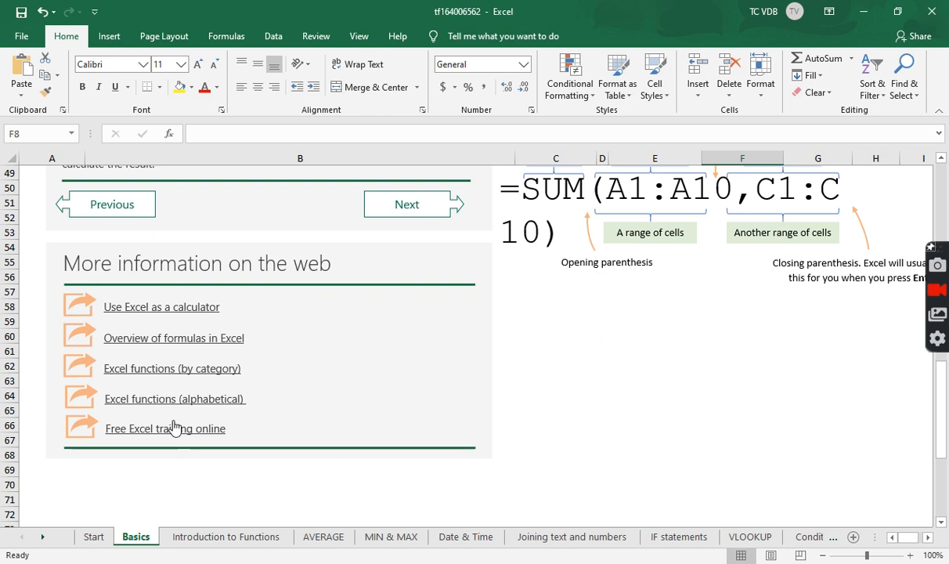
pyautogui.scroll(12, 600, 390)
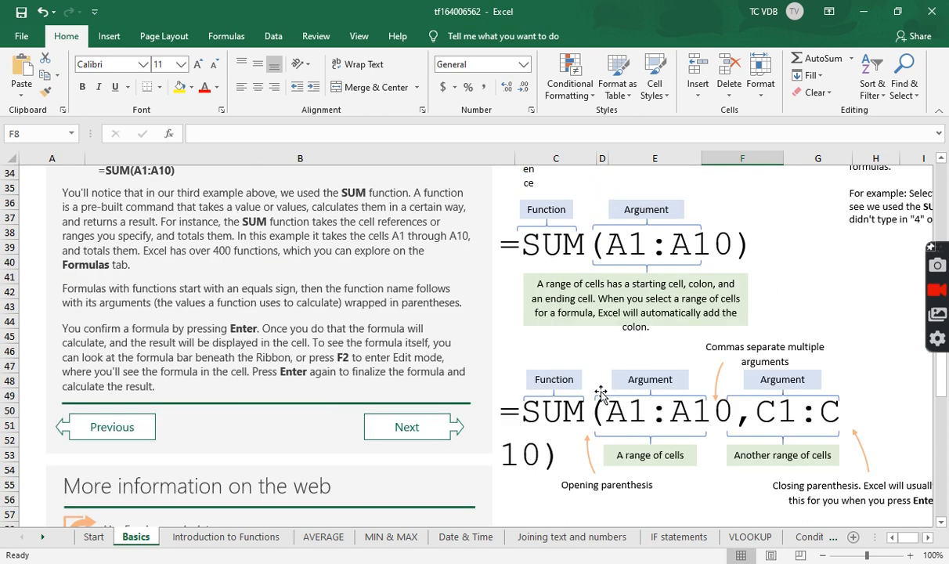
pyautogui.scroll(5, 601, 391)
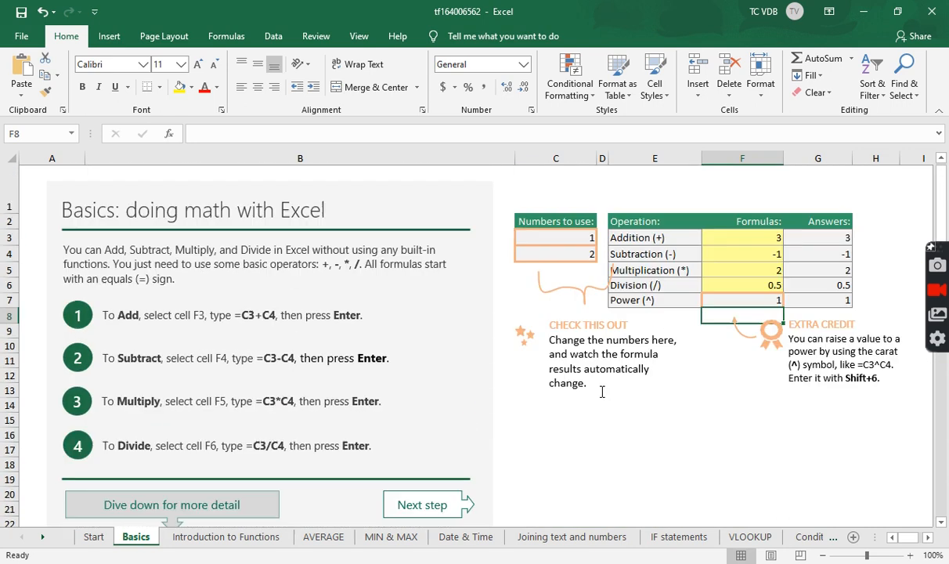
# - Open the Introduction to Functions sheet and inspect the SUM formula of the Fruit total in cell D7
pyautogui.click(226, 537)
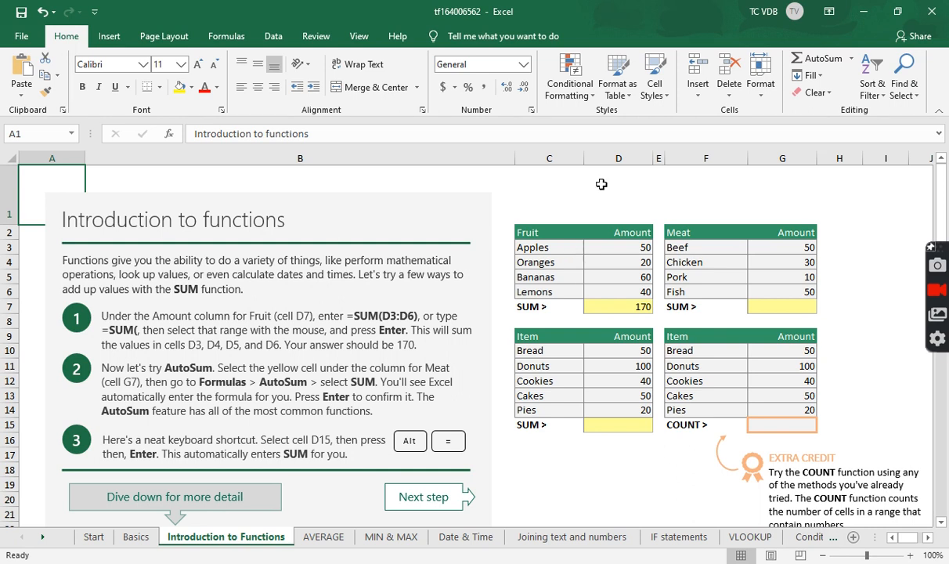
pyautogui.click(627, 305)
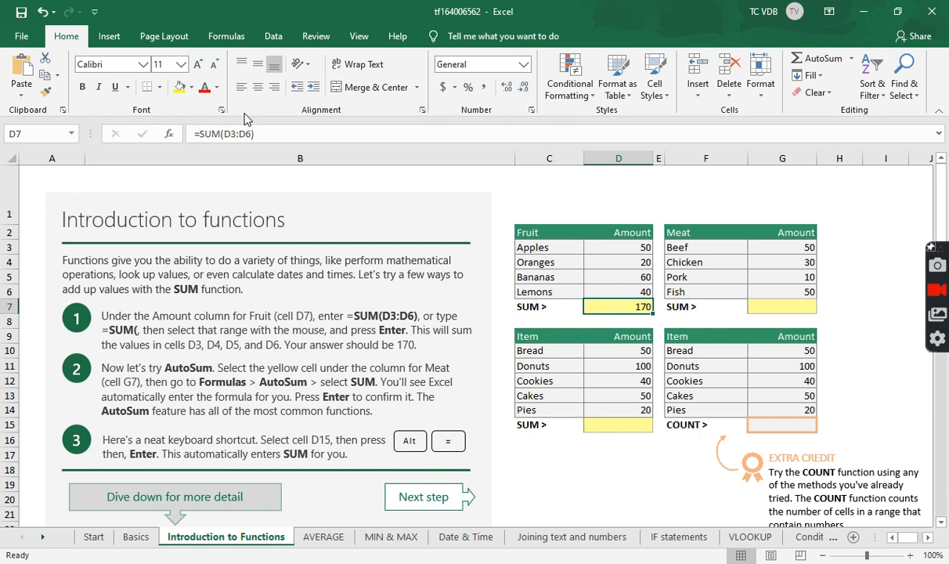
# - Enter the formula =SUM(G3:G6) in cell G7 to total the Meat amounts
pyautogui.click(786, 305)
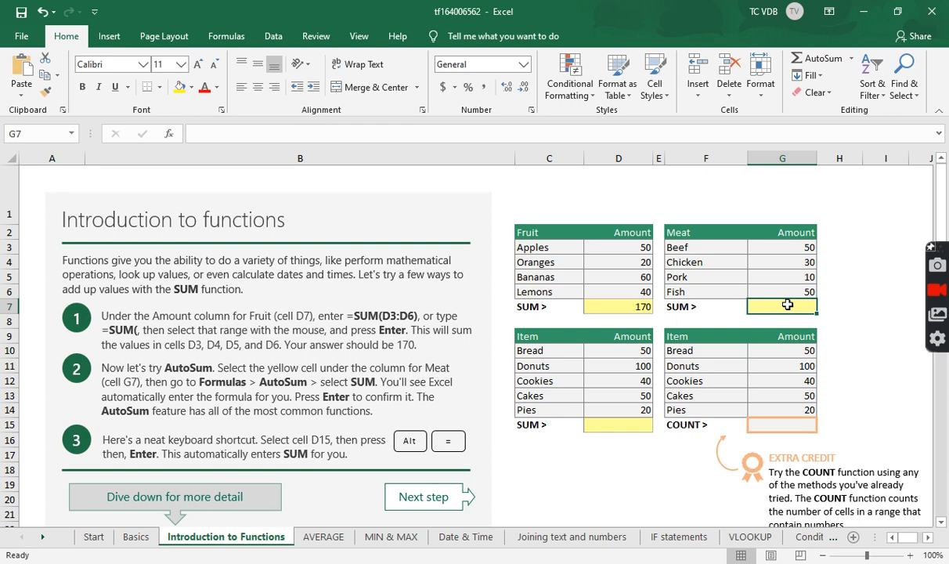
pyautogui.write('=sum(')
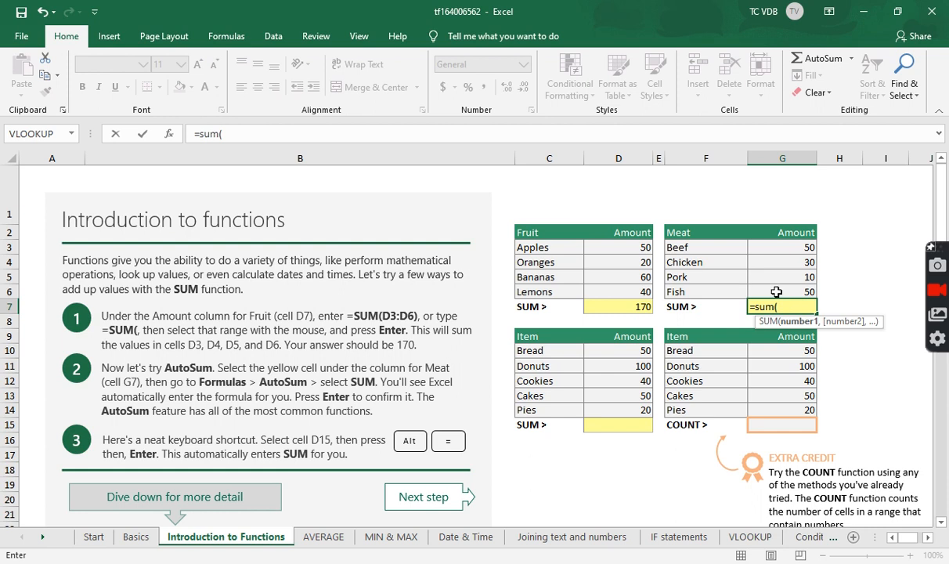
pyautogui.click(776, 291)
pyautogui.moveTo(777, 291); pyautogui.dragTo(775, 248)
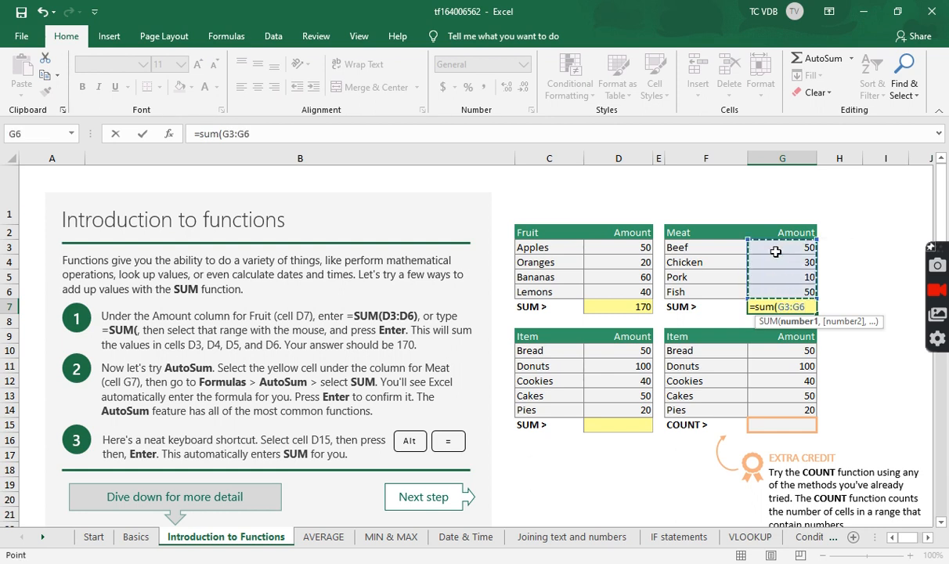
pyautogui.write(')')
pyautogui.press('Return')
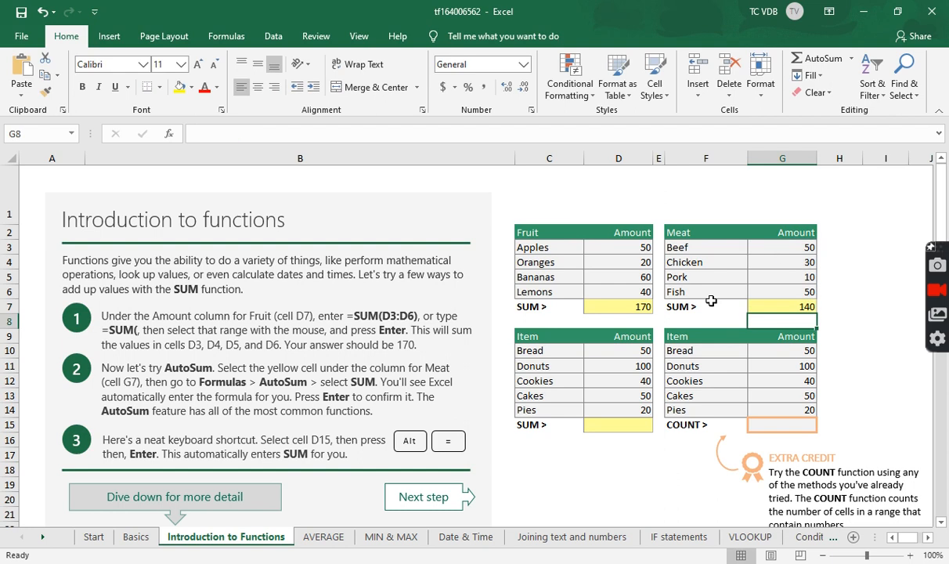
# - Total the Item amounts in D10:D14 with AutoSum in cell D15
pyautogui.click(641, 426)
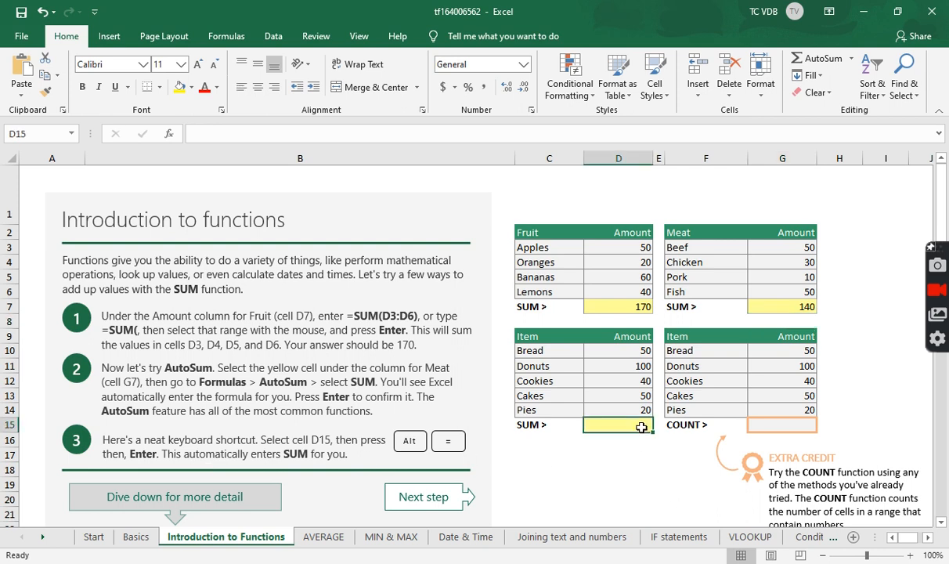
pyautogui.hotkey('alt', '=')
pyautogui.press('Return')
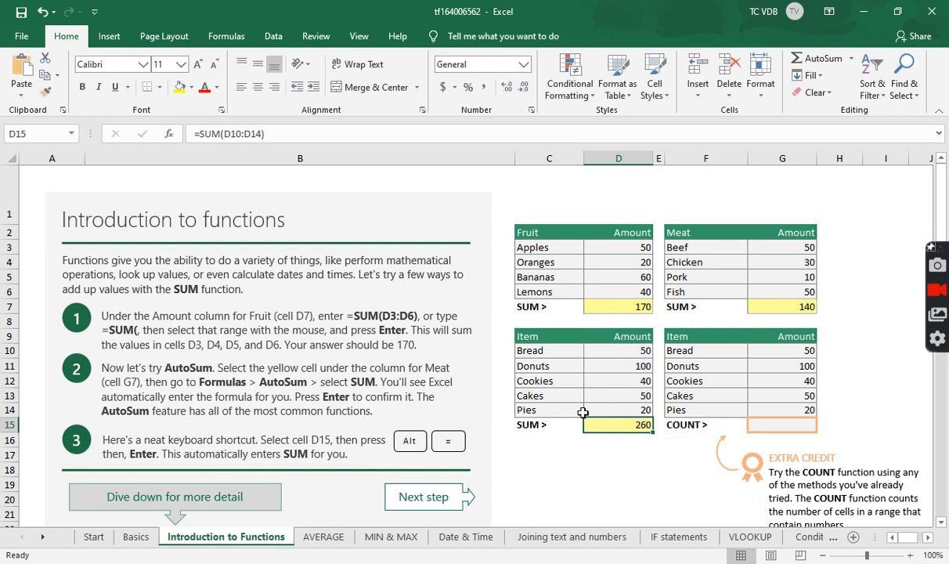
# - Try AutoSum on the range G10:G14 in the extra credit COUNT cell G15
pyautogui.click(792, 424)
pyautogui.hotkey('alt', '=')
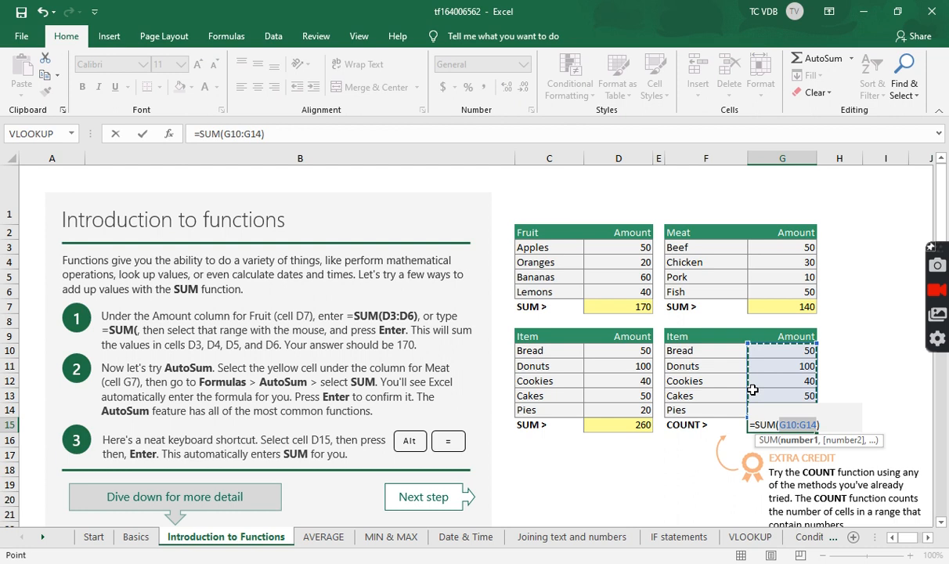
pyautogui.press('Return')
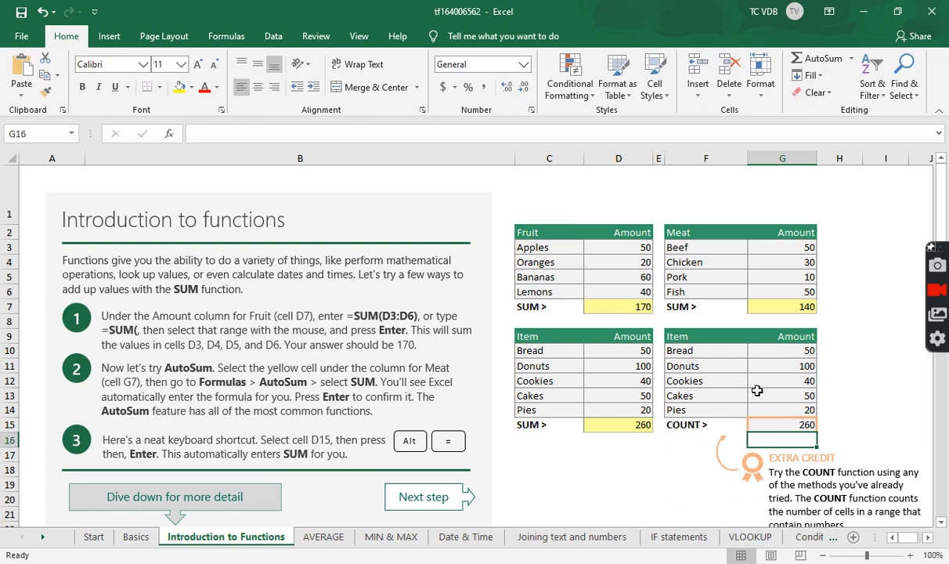
pyautogui.scroll(-2, 753, 389)
pyautogui.scroll(2, 568, 317)
# - Clear cell G15 and enter the formula =COUNT(G10:G14) for the extra credit exercise
pyautogui.click(798, 426)
pyautogui.press('Delete')
pyautogui.scroll(-1, 815, 398)
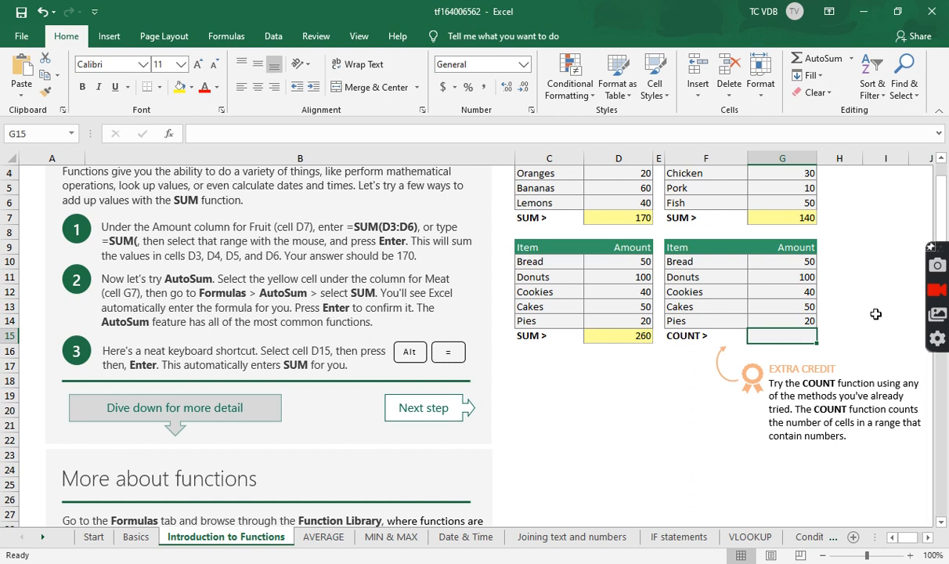
pyautogui.write('=count')
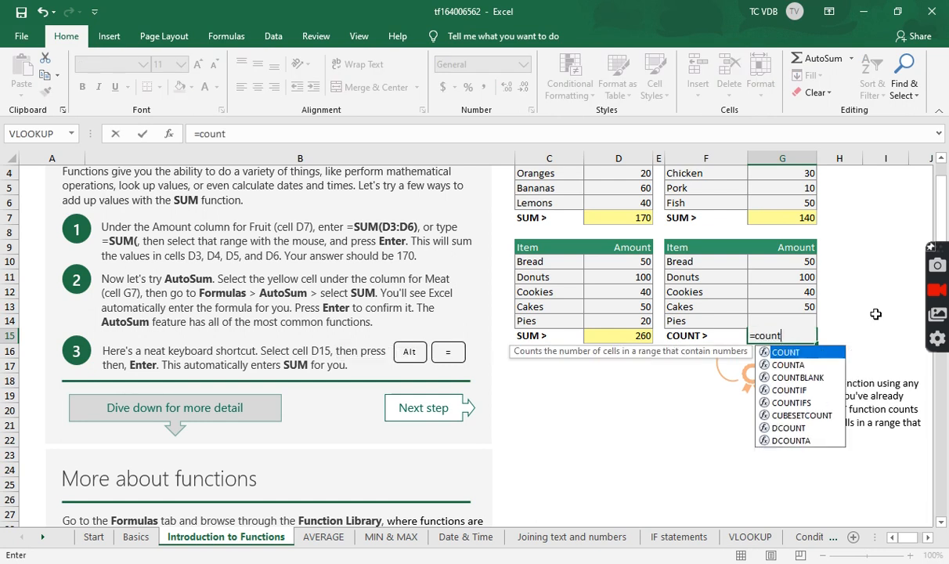
pyautogui.press('Tab')
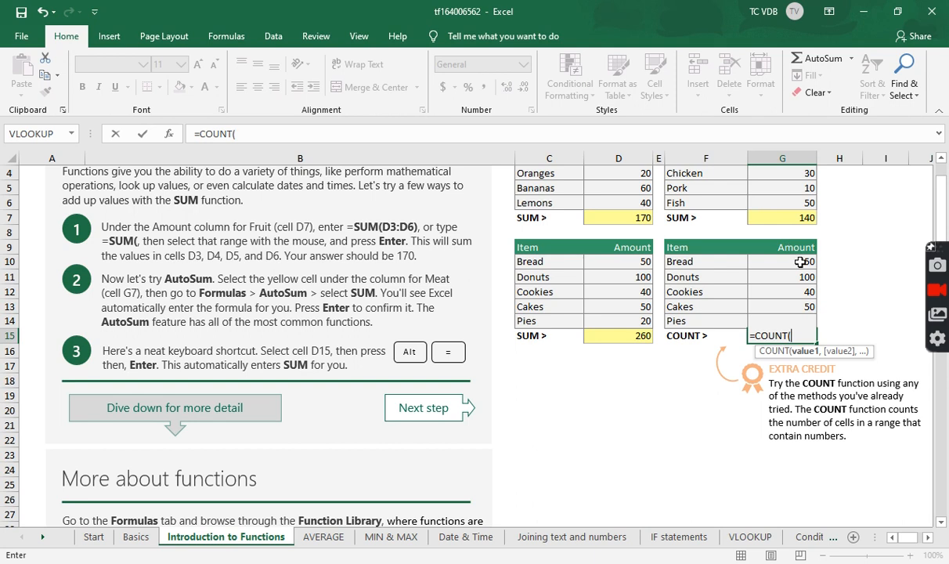
pyautogui.moveTo(758, 258); pyautogui.dragTo(793, 320)
pyautogui.write(')')
pyautogui.press('Return')
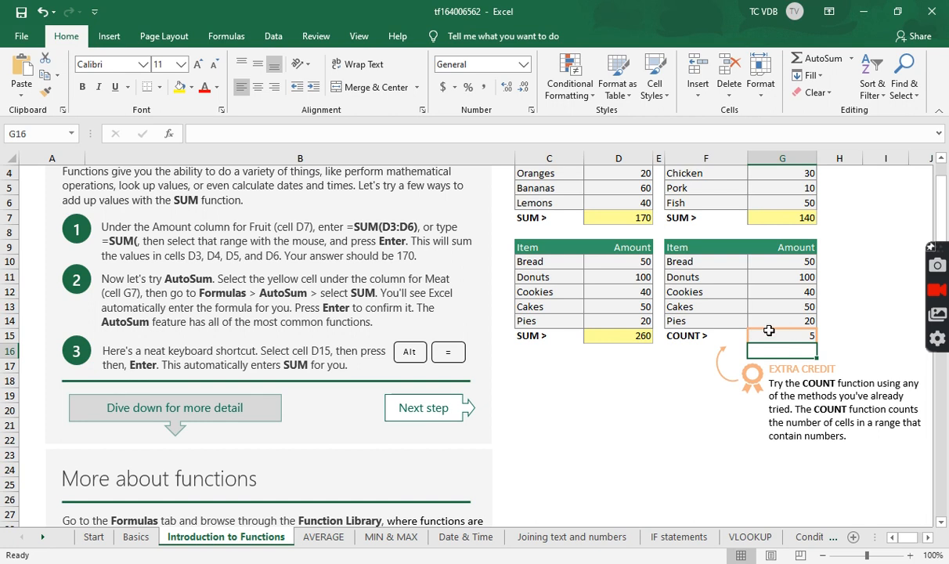
# - Select the Item amounts G10:G14 to check how many numeric cells the COUNT formula covers
pyautogui.moveTo(782, 317); pyautogui.dragTo(781, 261)
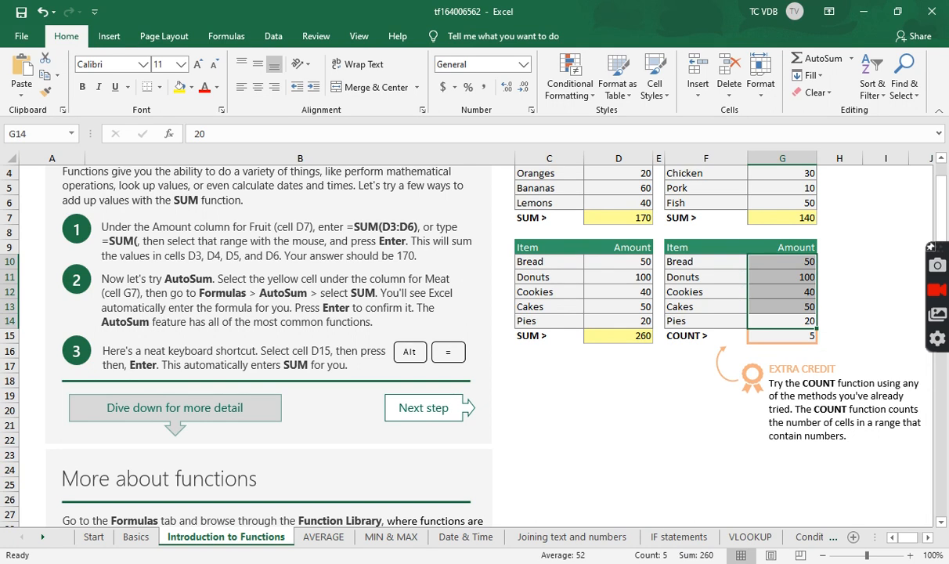
pyautogui.click(675, 379)
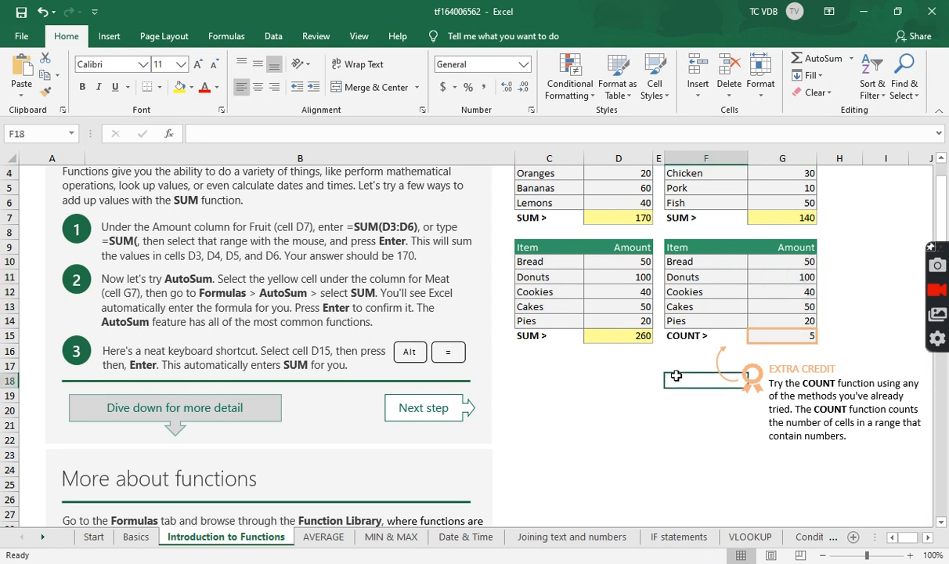
pyautogui.scroll(1, 675, 376)
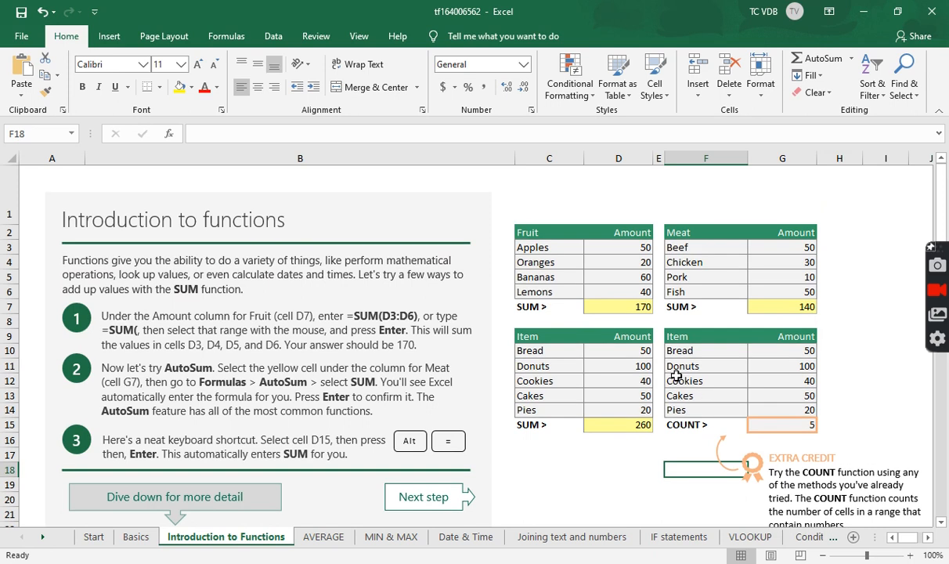